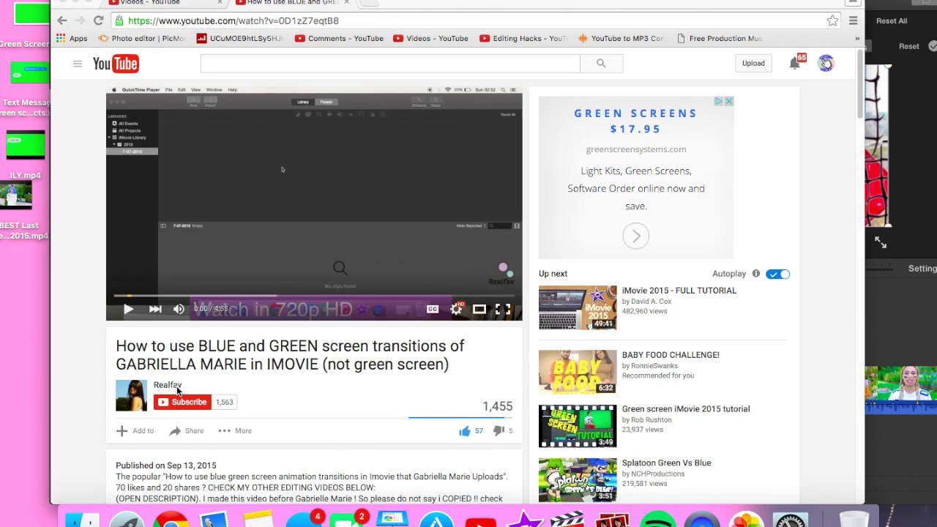
Step: Subscribe to the tutorial's YouTube channel and browse its uploaded videos
click(180, 405)
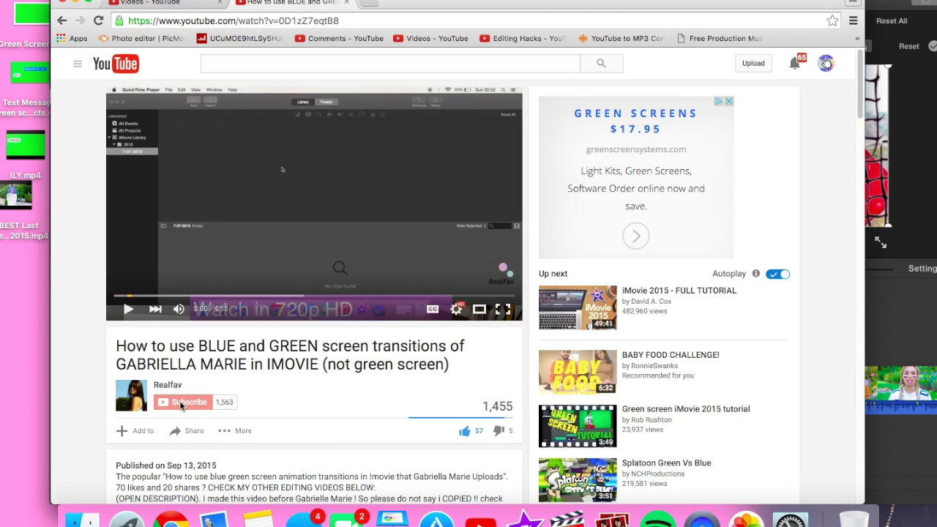
click(164, 385)
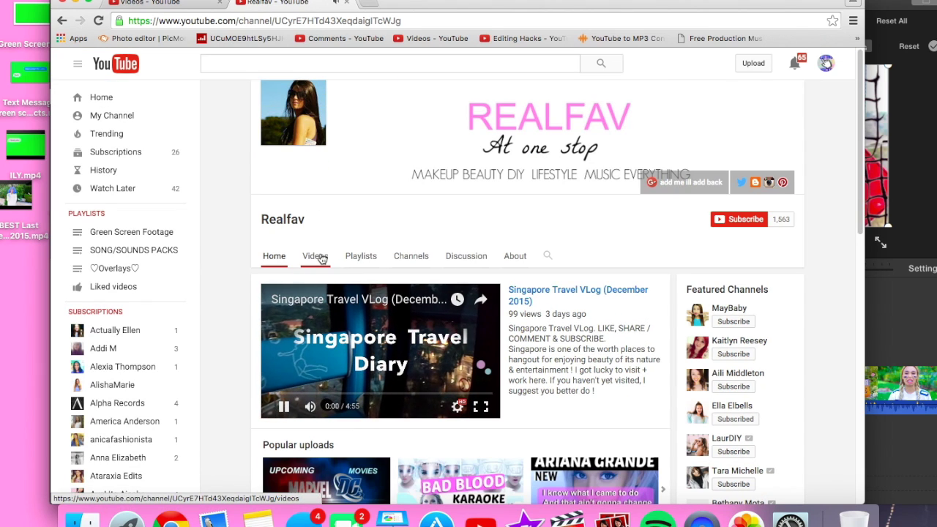
click(321, 259)
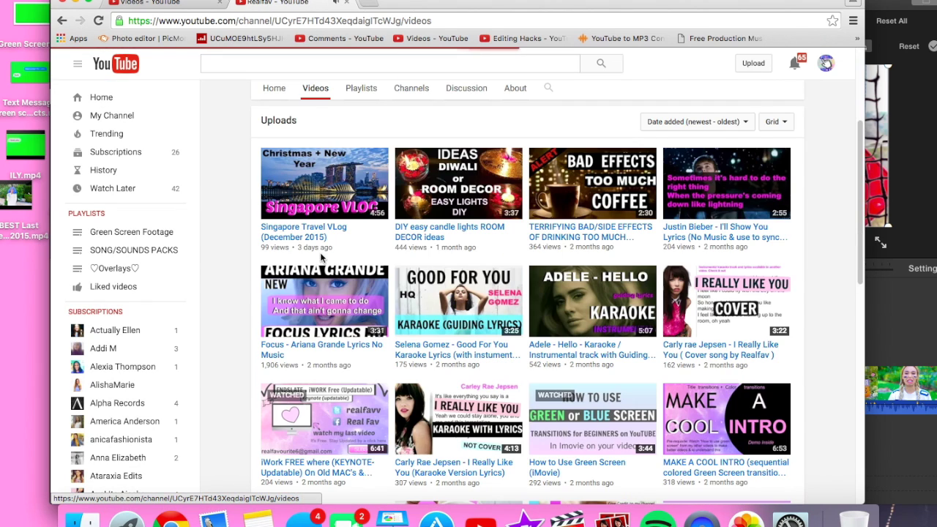
scroll(644, 280, down, 2)
scroll(644, 280, down, 3)
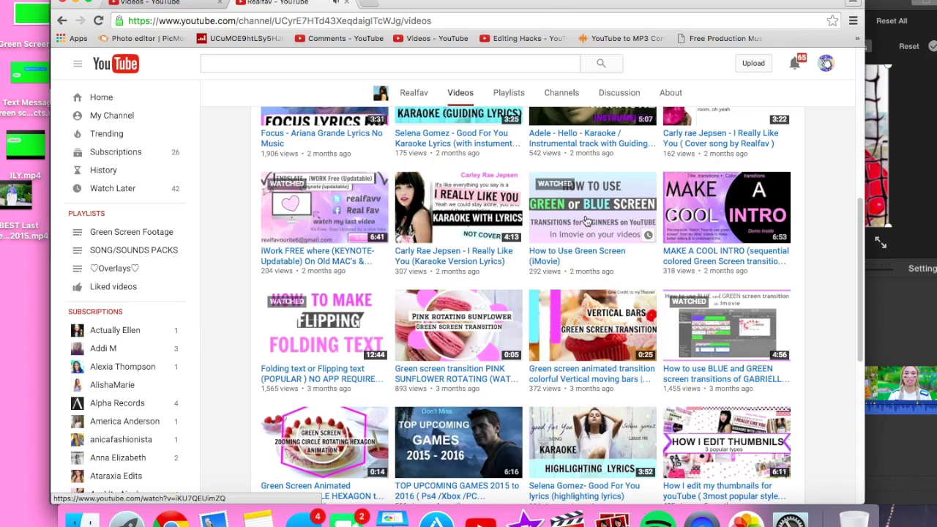
Step: Open and pause the 'How to Use Green Screen (iMovie)' video, then minimize Chrome
click(585, 212)
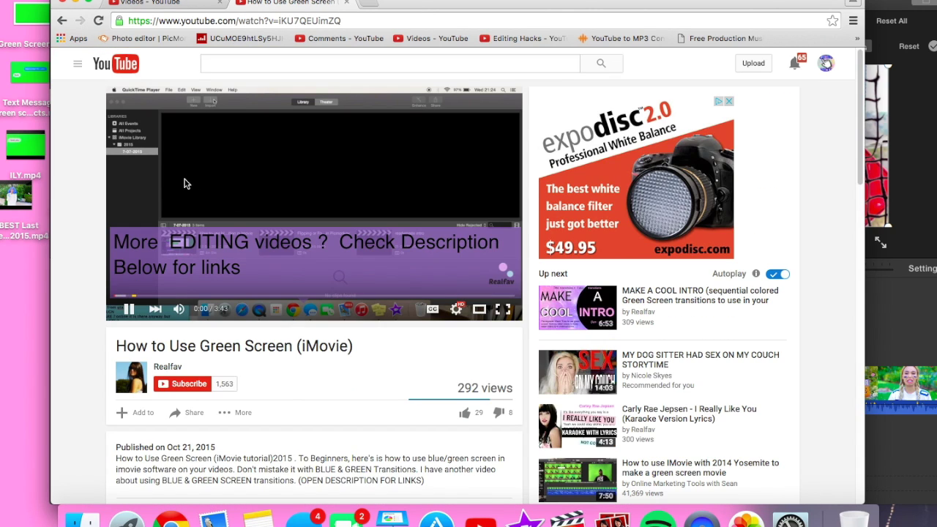
click(287, 193)
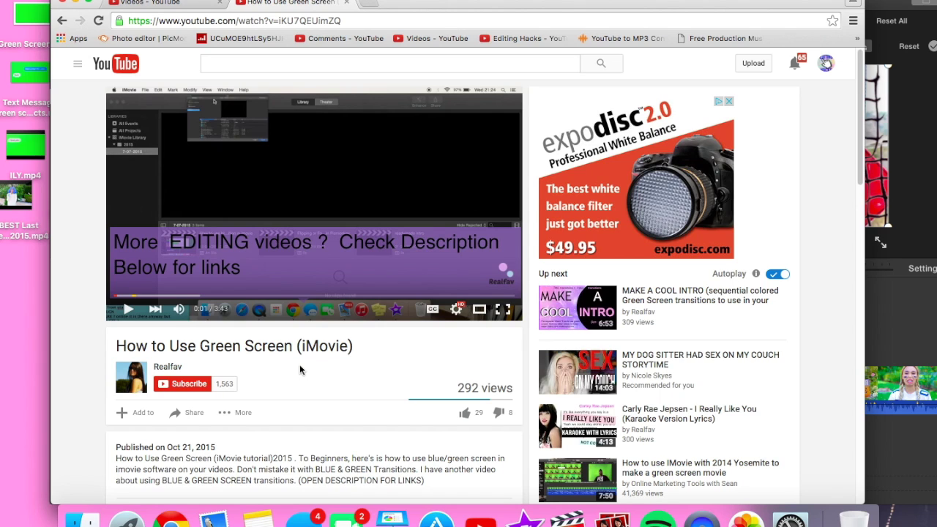
click(80, 4)
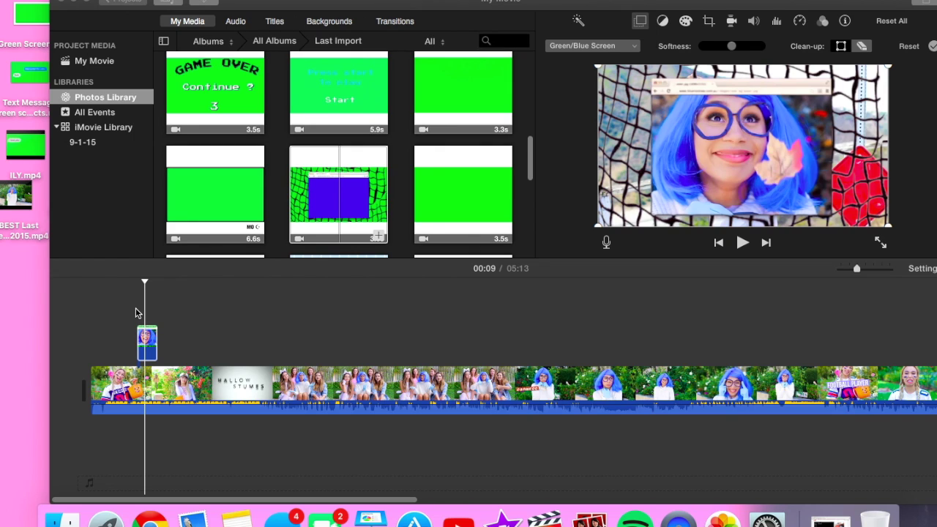
Step: Compare the keyed overlay with the blue-and-green transition clip and play the movie's opening
click(146, 344)
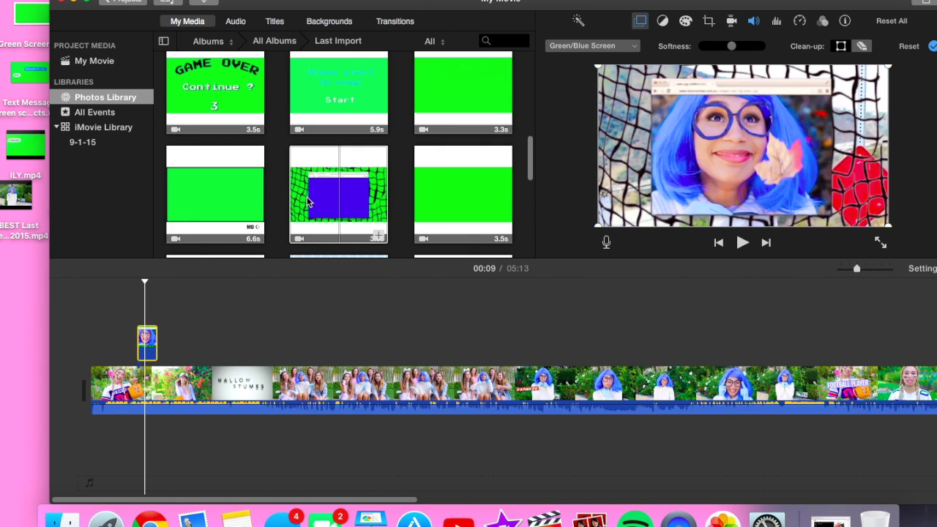
click(309, 203)
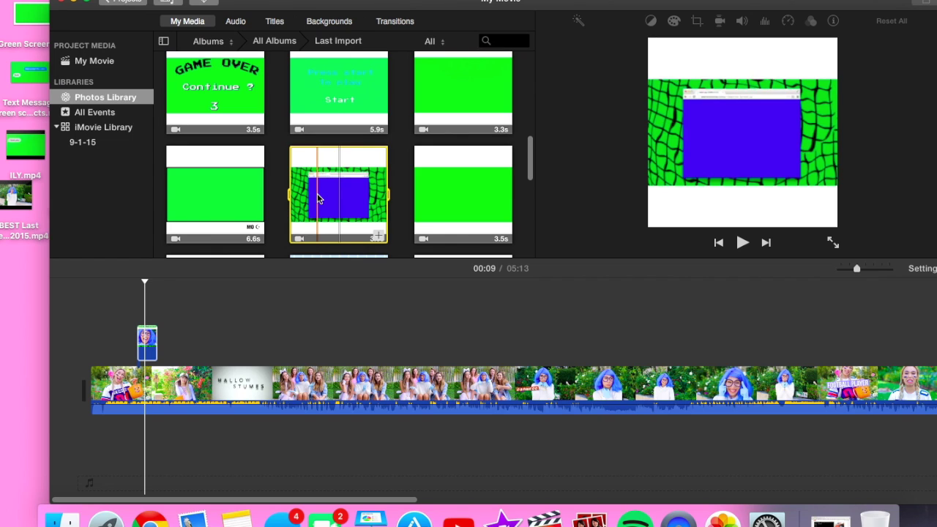
click(147, 342)
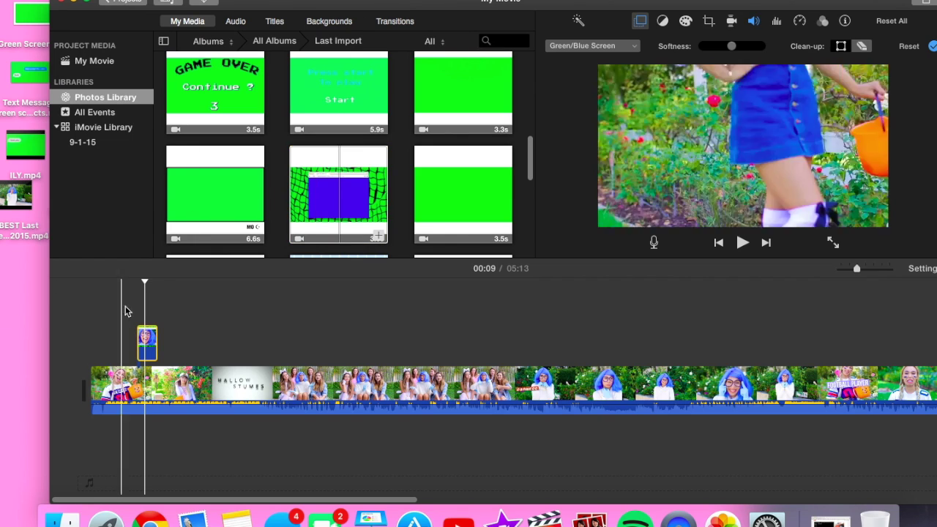
click(133, 307)
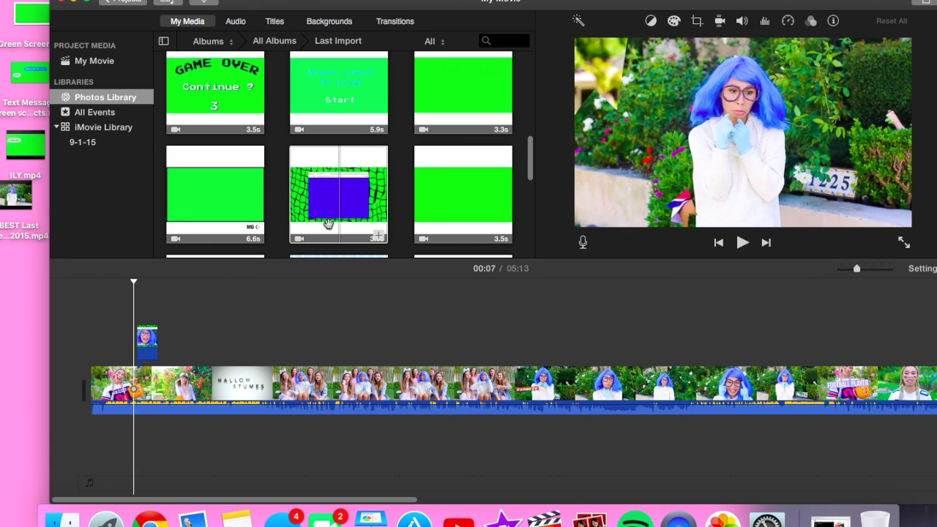
click(318, 197)
click(133, 309)
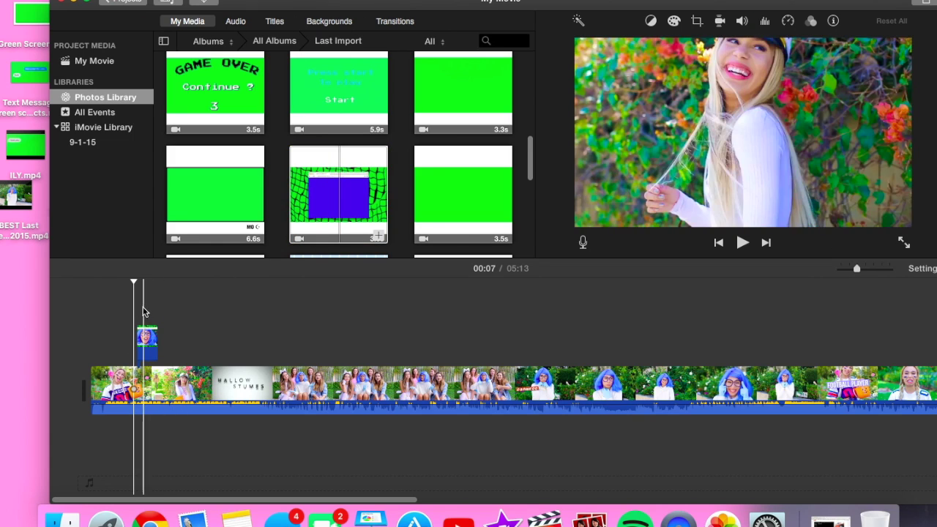
key(space)
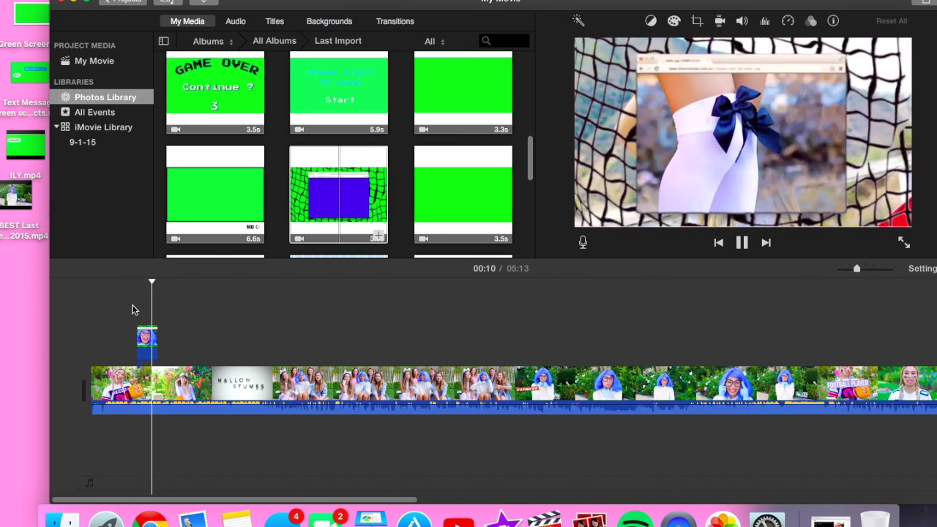
key(space)
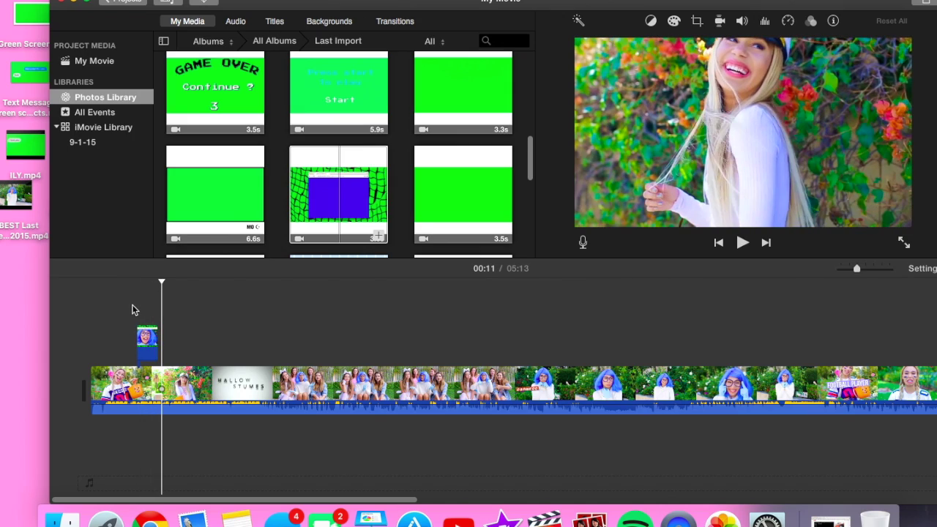
Step: Delete the overlay clip above the main video and return the playhead to the start
click(151, 340)
key(Delete)
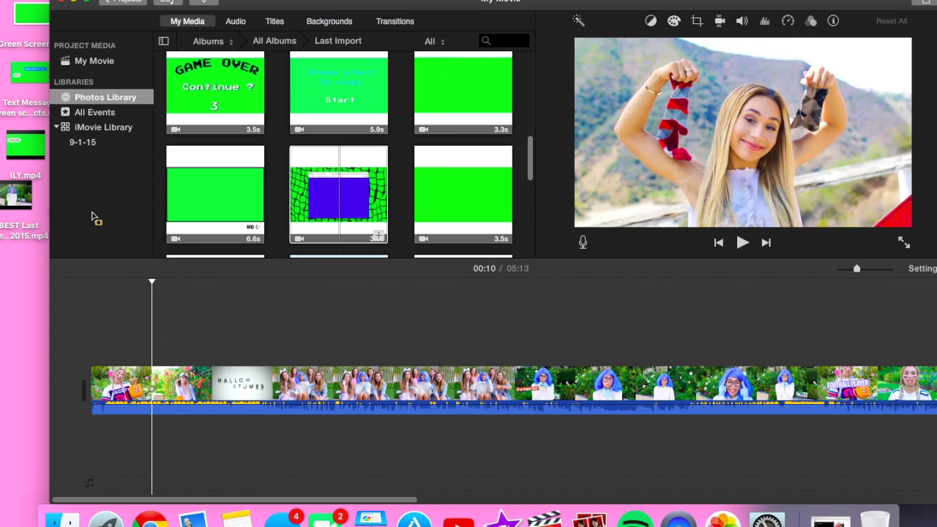
click(92, 300)
Step: Place the blue-and-green transition clip over the movie's start, cropped to fill the frame
click(350, 207)
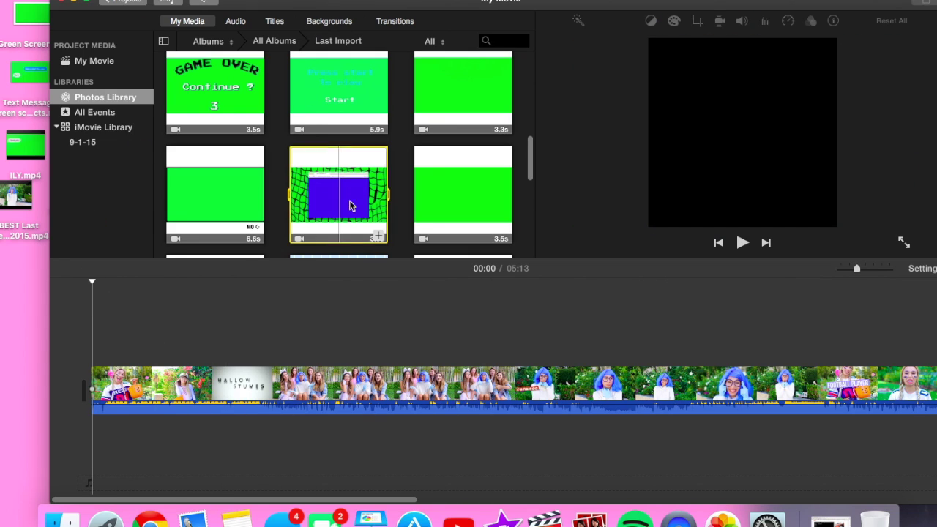
drag(350, 207, 102, 349)
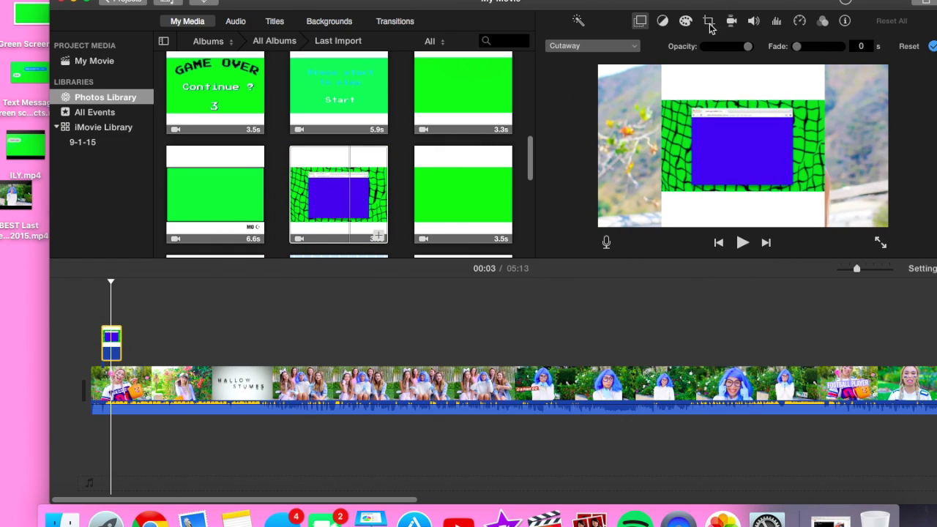
click(710, 28)
click(621, 47)
drag(739, 110, 742, 144)
Step: Set the overlay's video overlay style to Green/Blue Screen
click(640, 22)
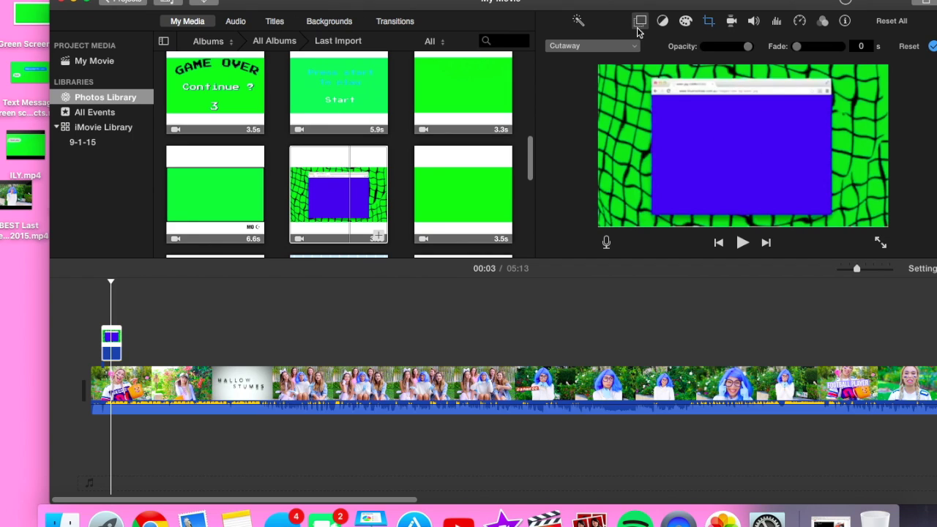
click(620, 45)
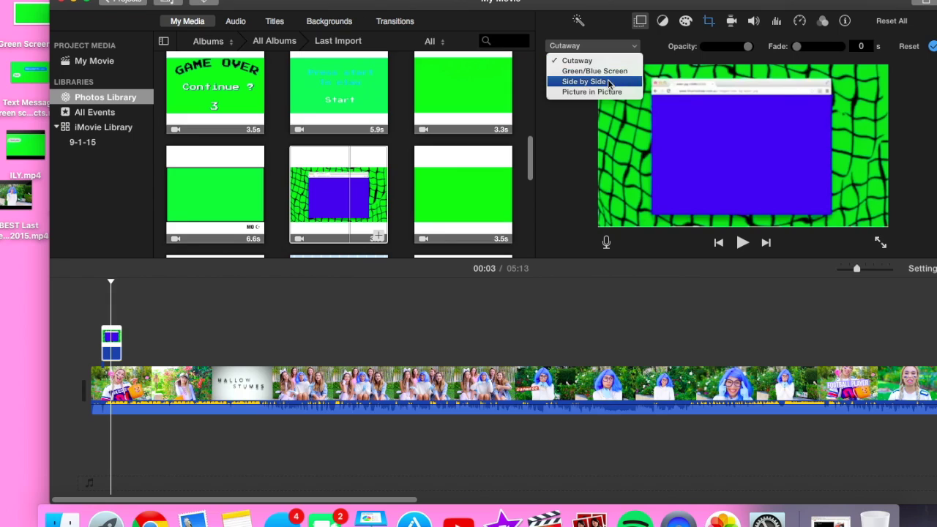
click(608, 71)
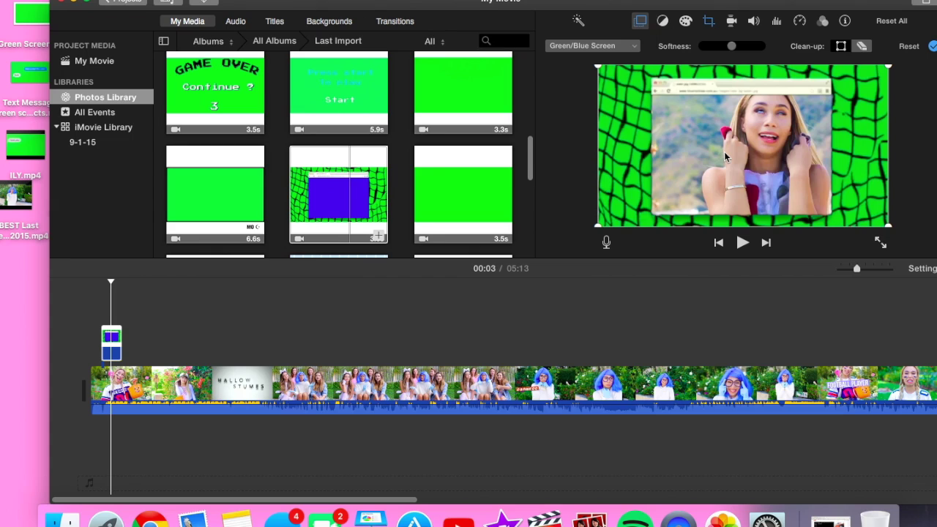
Step: Play the movie from near its start to check the keyed overlay, then stop
click(103, 307)
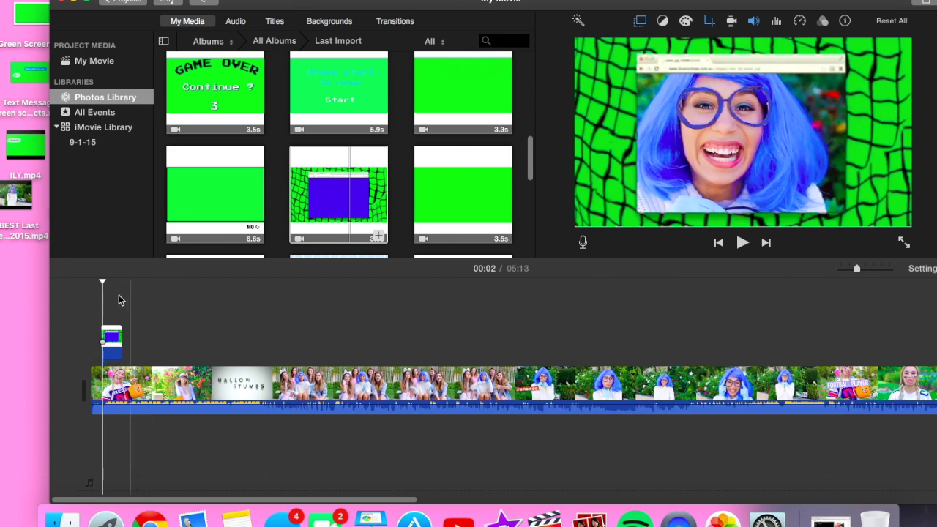
click(101, 306)
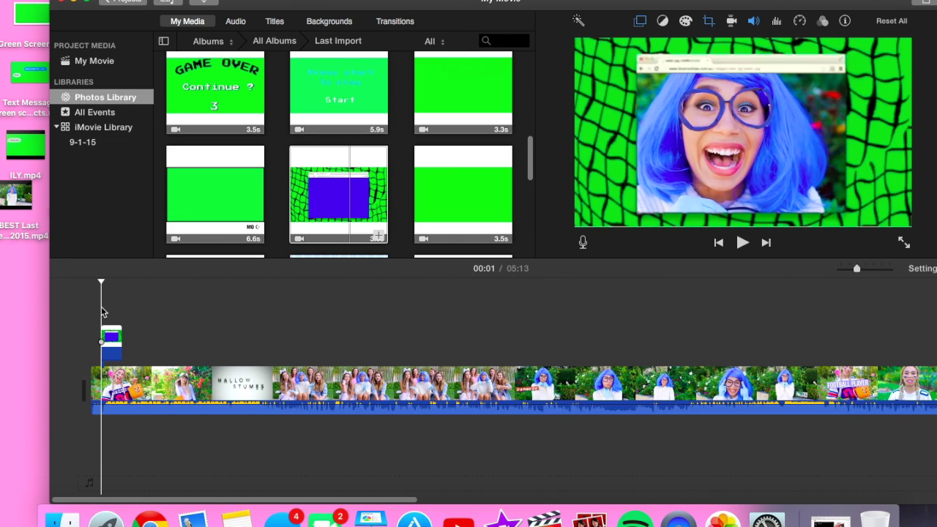
key(space)
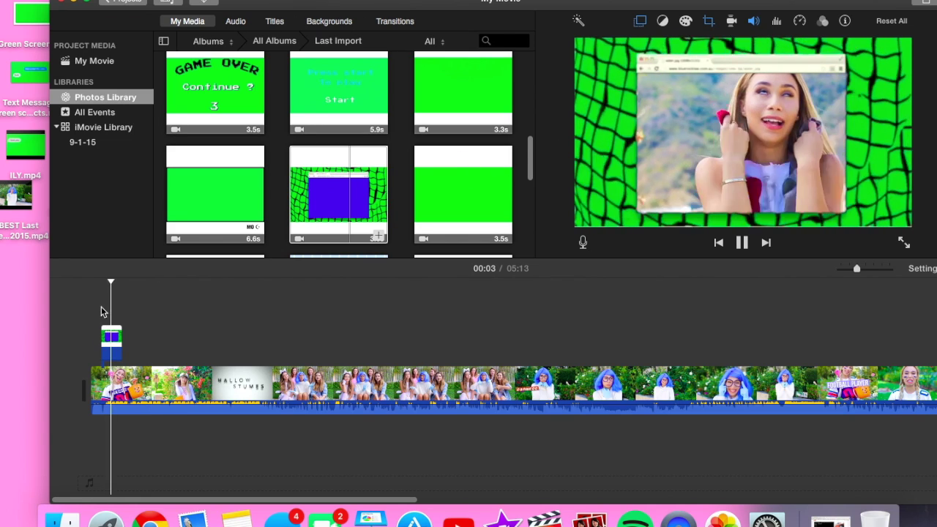
key(space)
Step: Split the main clip at 6 seconds, delete the remainder, and start a File export
click(126, 380)
right_click(127, 382)
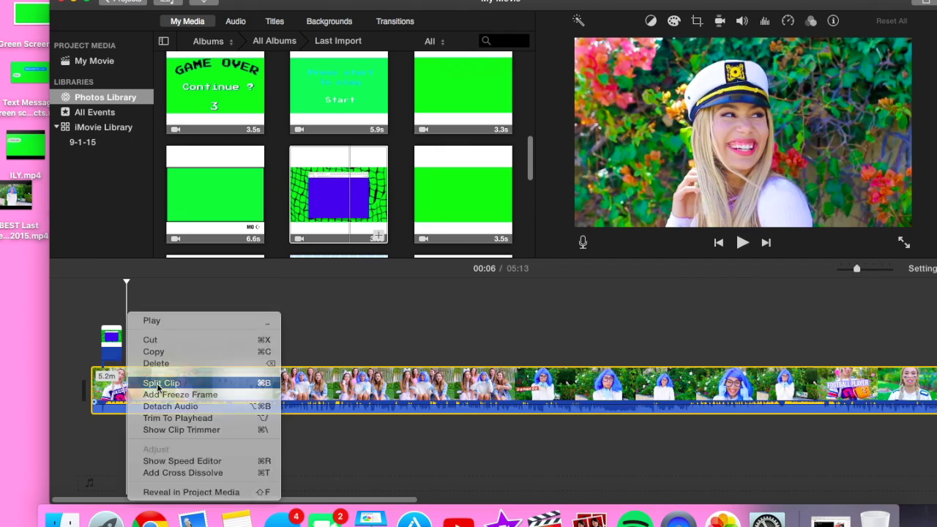
click(161, 383)
click(235, 382)
key(Delete)
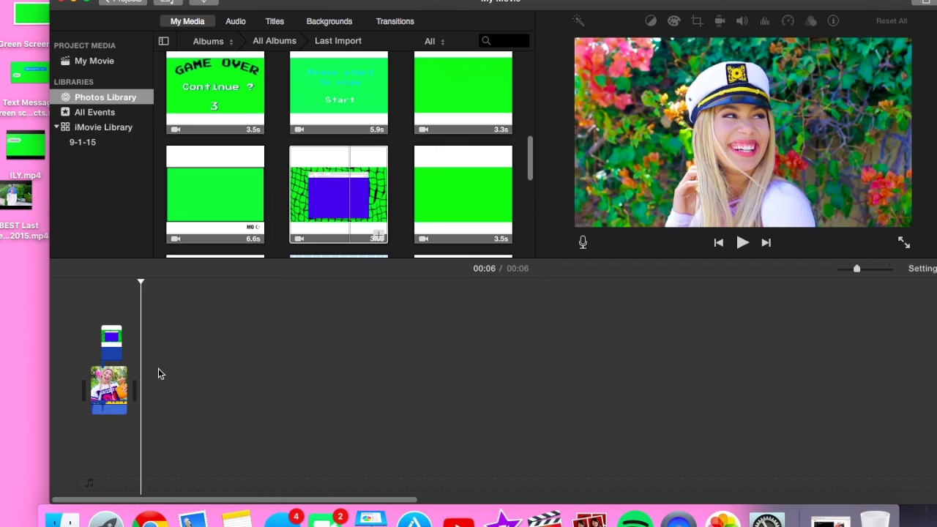
click(930, 2)
click(910, 129)
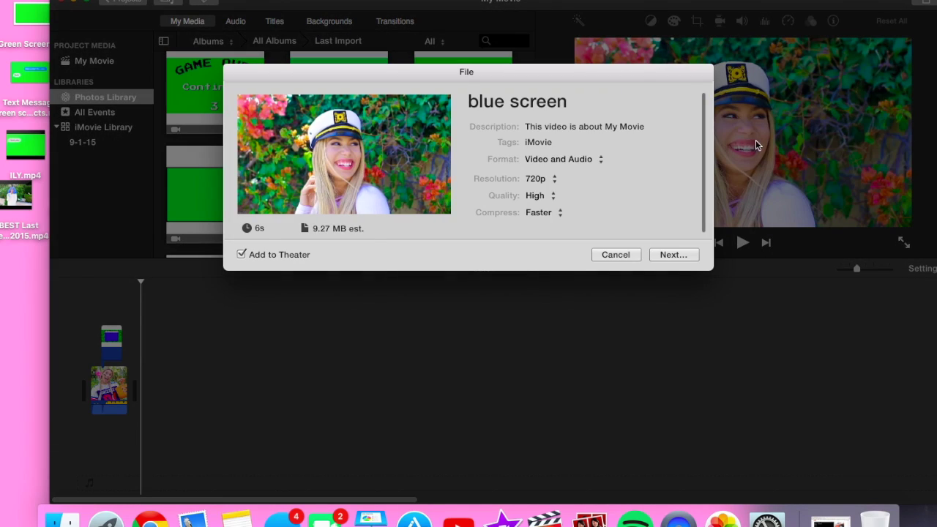
Step: Export the movie as 'blue screen1' to the Desktop, keeping both versions, and dismiss the notification
click(615, 104)
text(1)
click(668, 254)
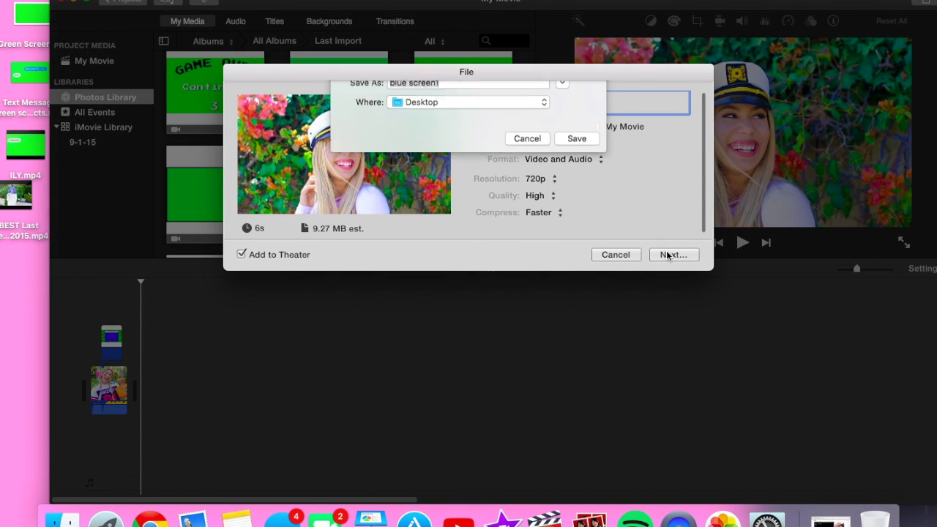
click(574, 159)
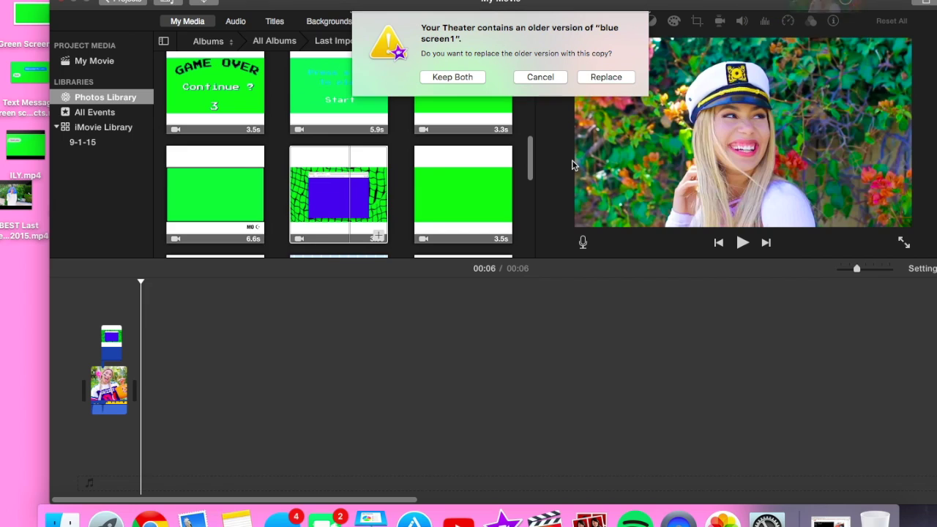
click(449, 77)
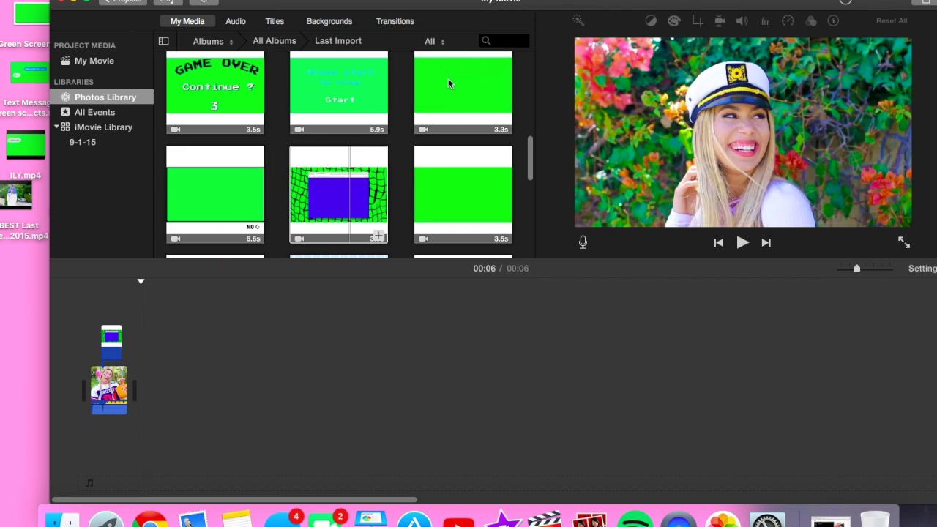
click(179, 267)
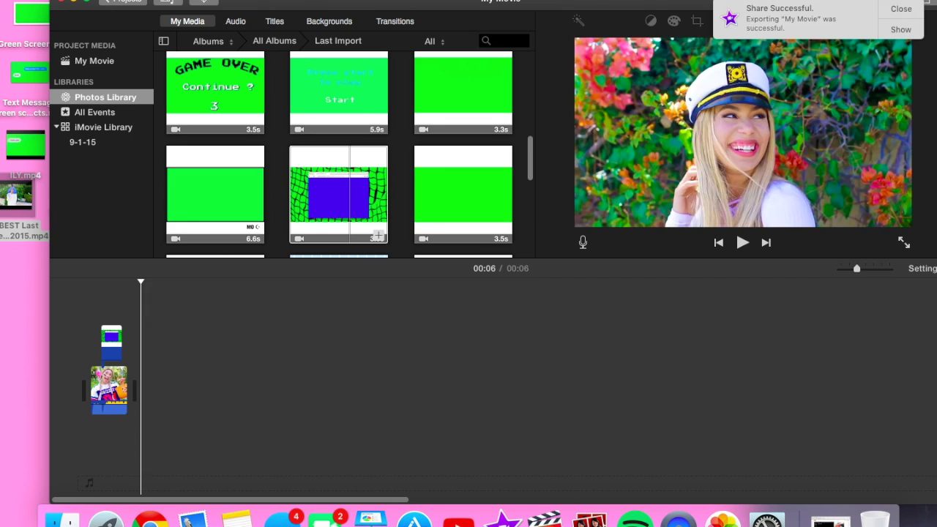
click(902, 10)
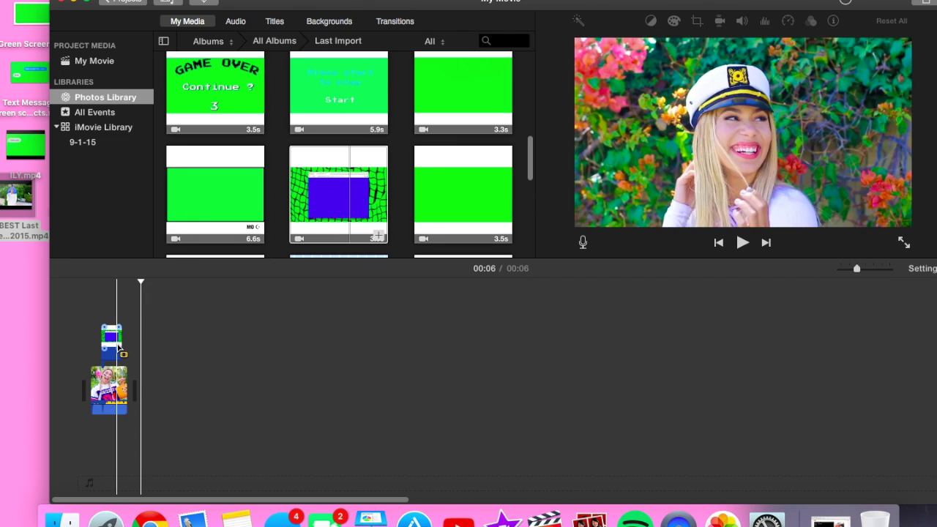
Step: Replace the short timeline clip with the full 05:13 desktop video and zoom the timeline in
click(108, 377)
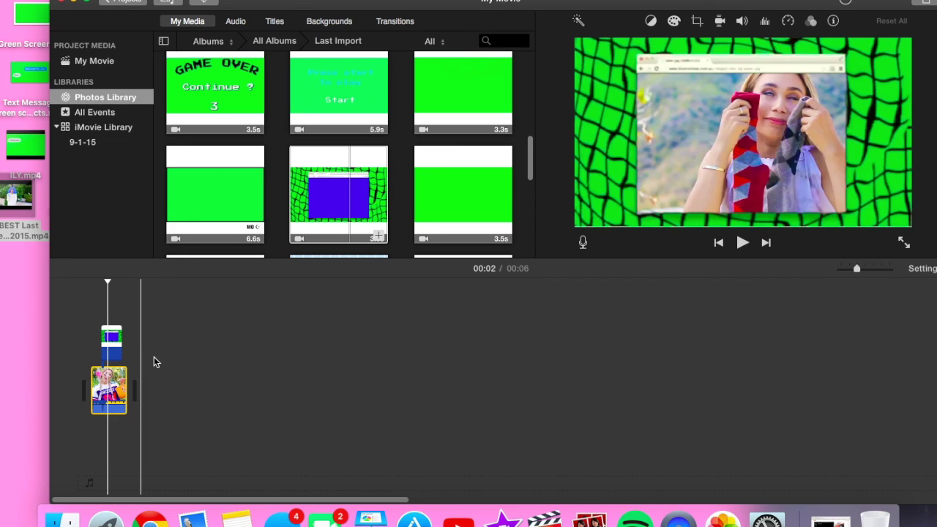
key(Delete)
drag(16, 196, 113, 388)
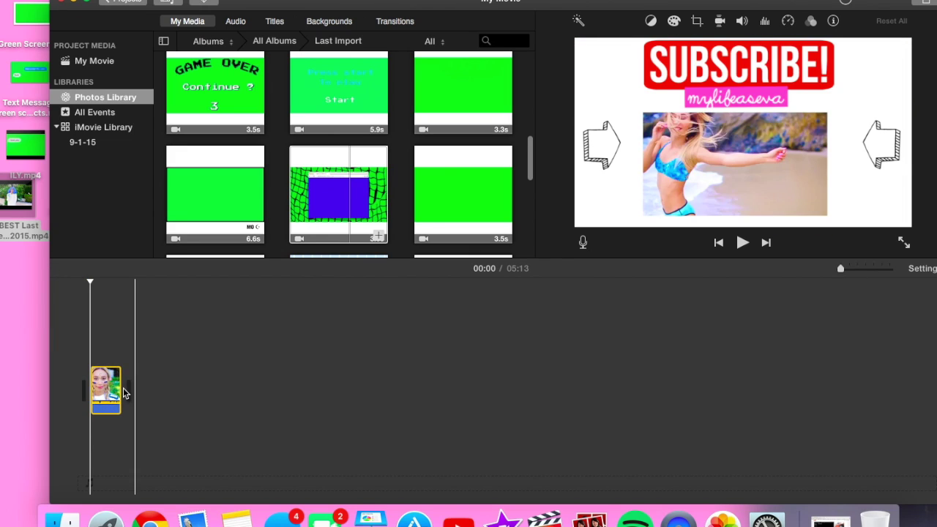
click(857, 269)
click(356, 350)
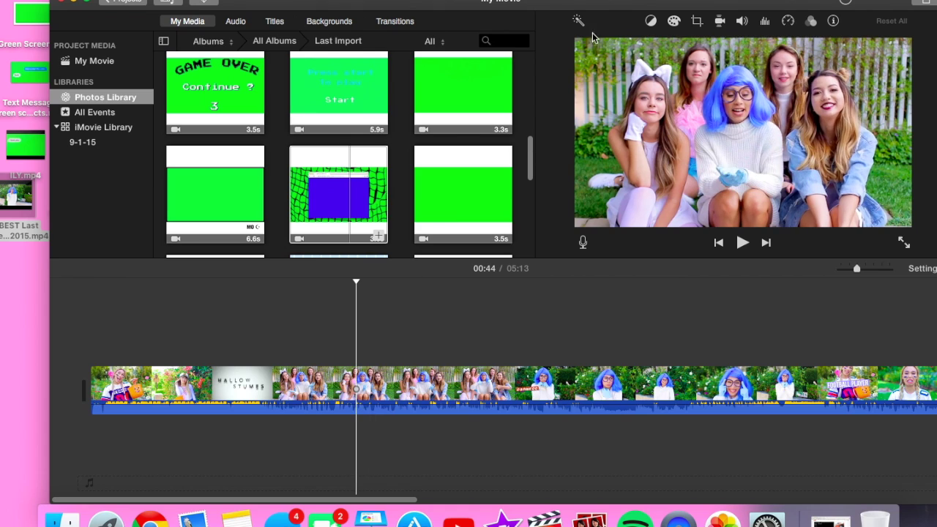
Step: Add blue screen1.mp4 from the Desktop above the main clip at 00:44
drag(611, 5, 622, 137)
drag(667, 89, 373, 476)
drag(457, 132, 425, 0)
click(336, 297)
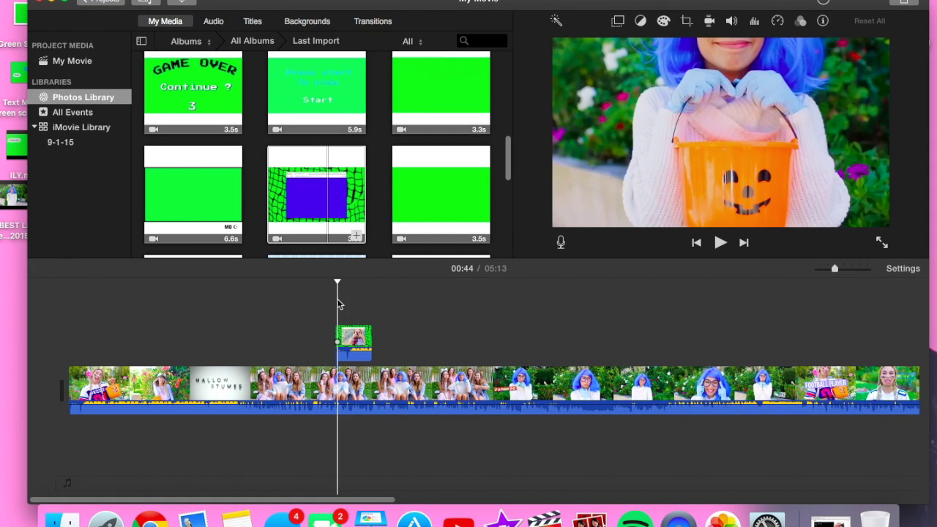
Step: Try the Green/Blue Screen overlay type on the clip, then undo it
click(619, 23)
click(604, 47)
click(595, 77)
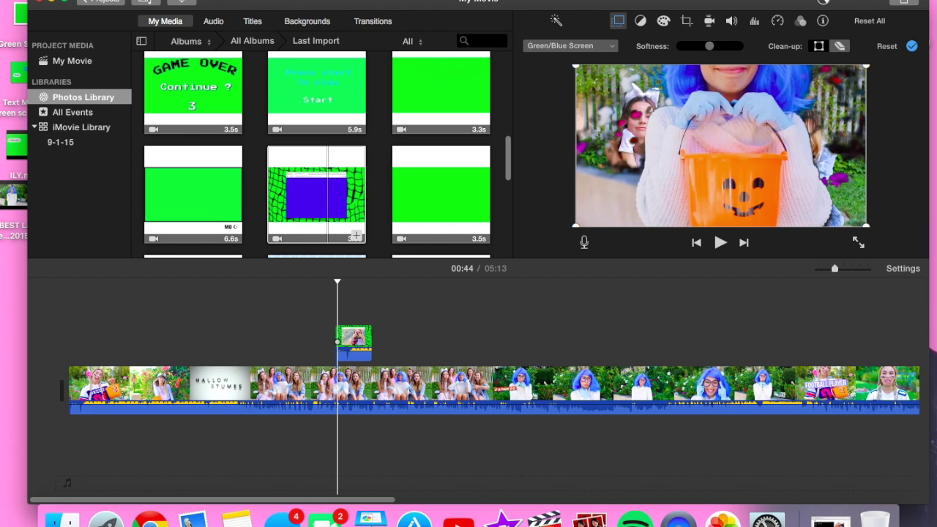
click(116, 1)
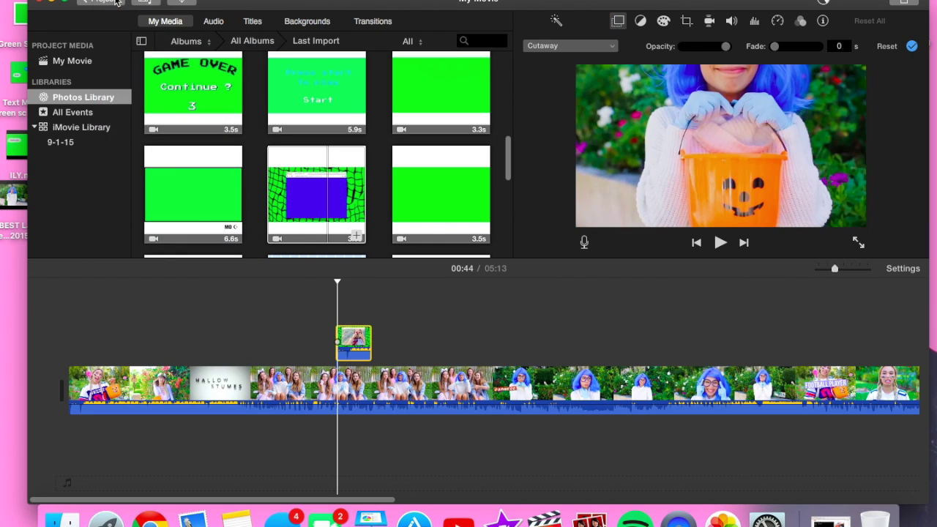
Step: Reapply Green/Blue Screen keying to the blue screen1 overlay at the playhead
click(355, 340)
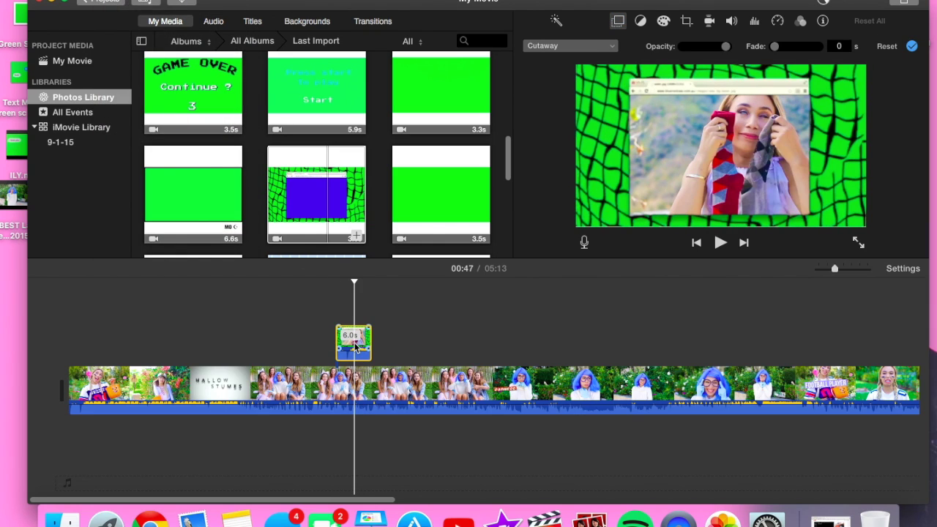
click(618, 21)
click(618, 20)
click(603, 49)
click(578, 71)
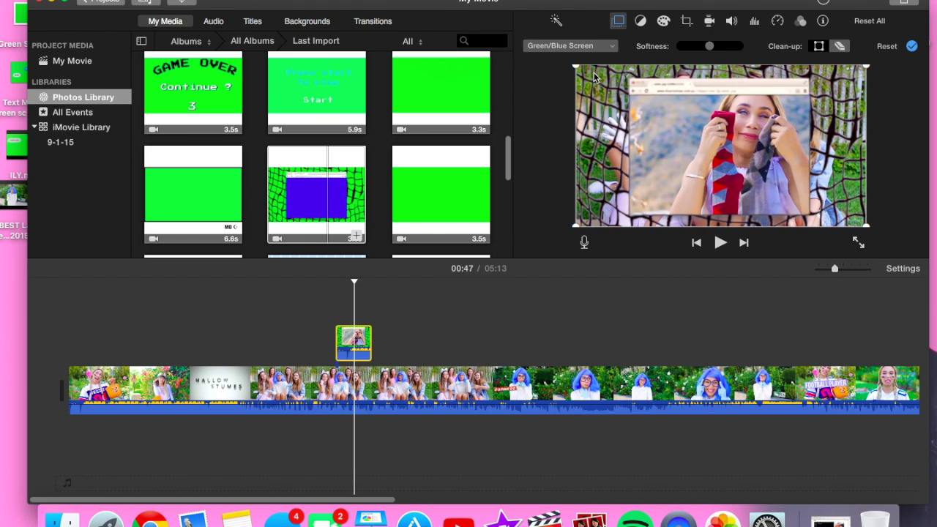
Step: Preview the keyed overlay from 00:44, then drag it to the movie's start
click(336, 300)
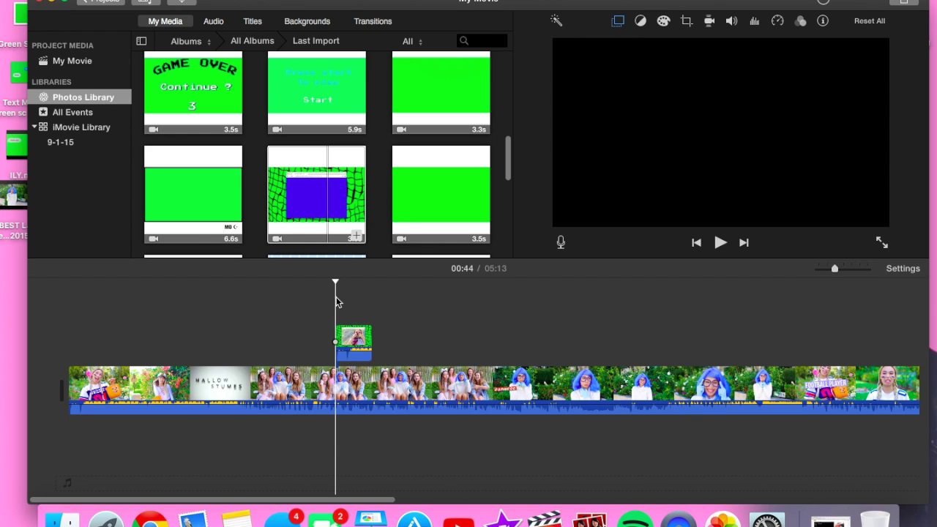
key(space)
key(space)
drag(351, 335, 99, 333)
Step: Play the movie from its start to see the footage through the overlay grid, then select the overlay
click(83, 311)
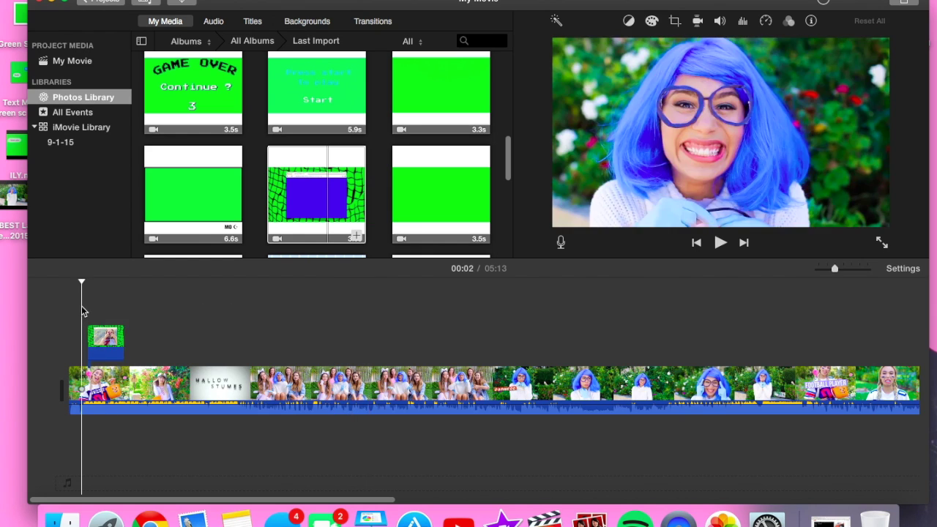
key(space)
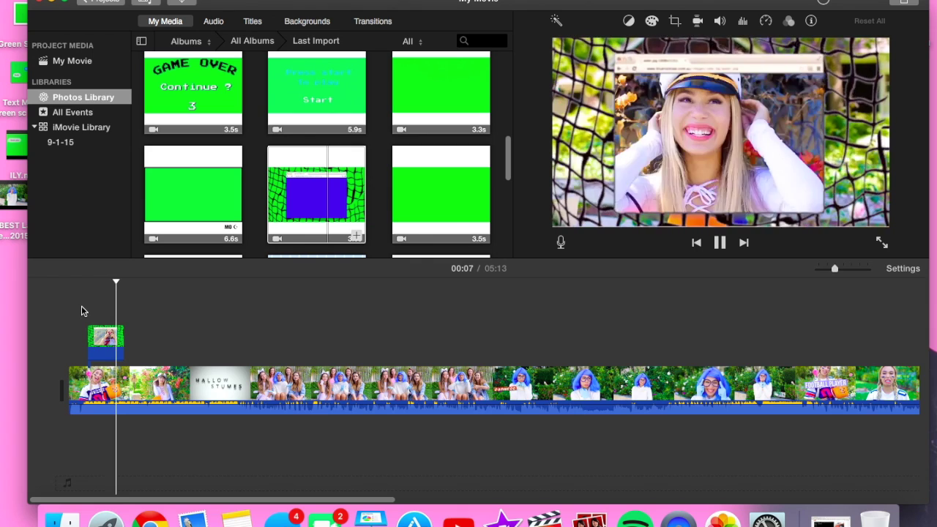
key(space)
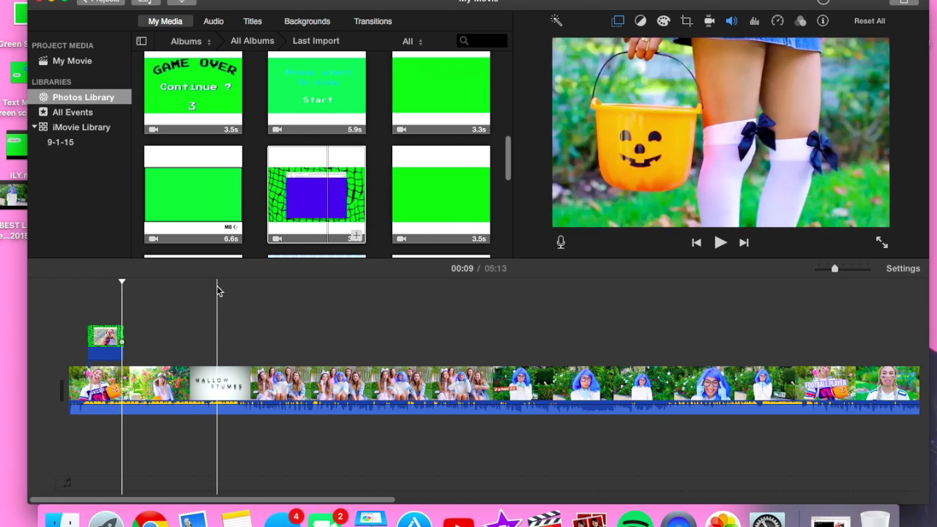
click(91, 331)
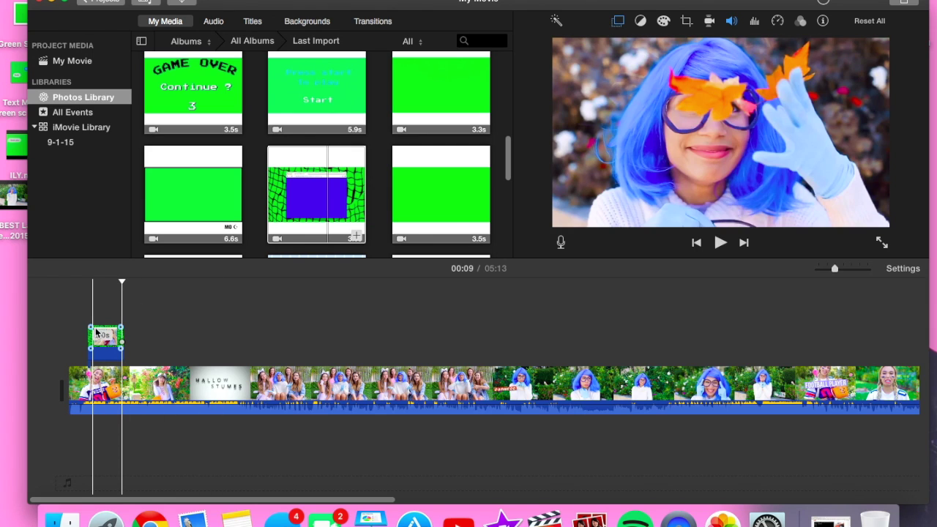